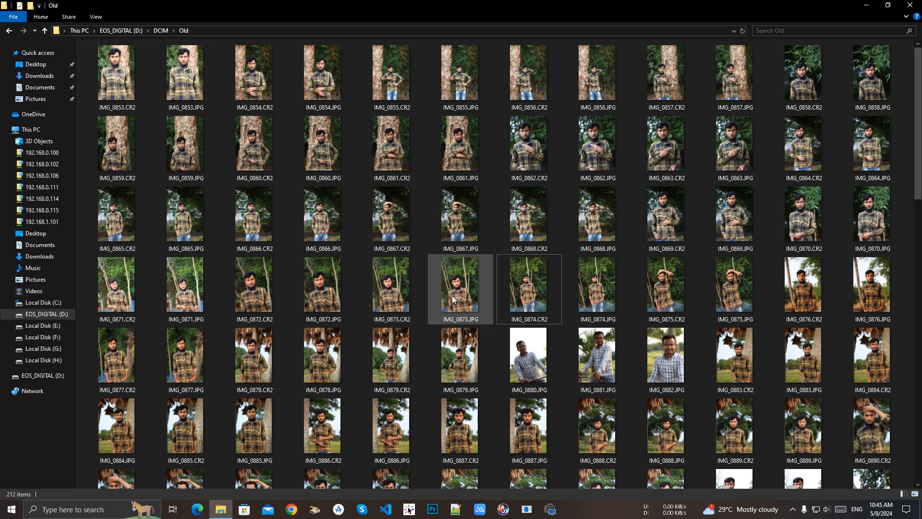
Open the raw portrait IMG_0873.CR2 from the Old folder in Camera Raw
double_click(384, 296)
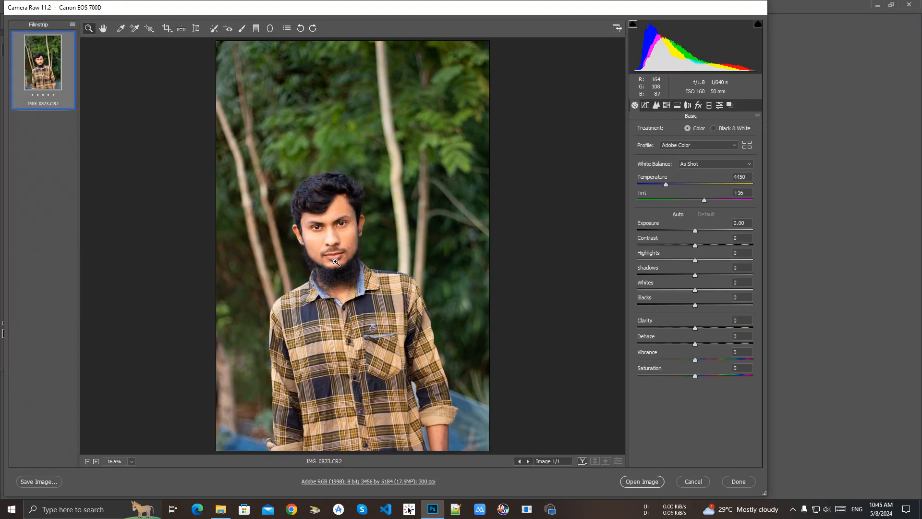
View the edited reference photo IMG_0873 ee.jpg from New folder Three inside the Pictures folder
click(222, 511)
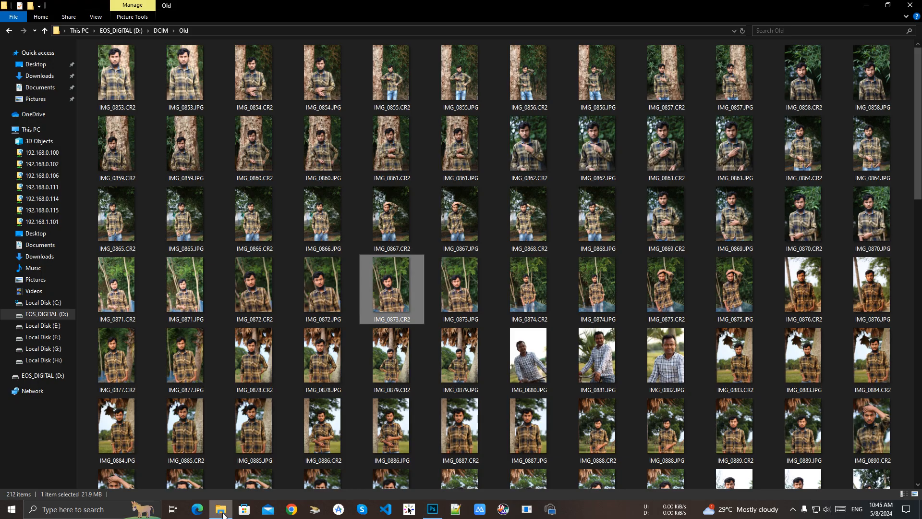
click(36, 279)
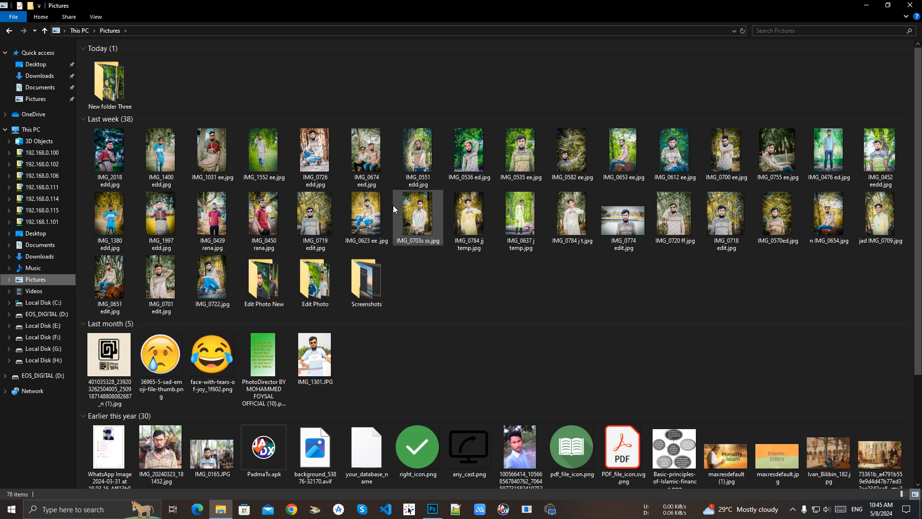
double_click(109, 82)
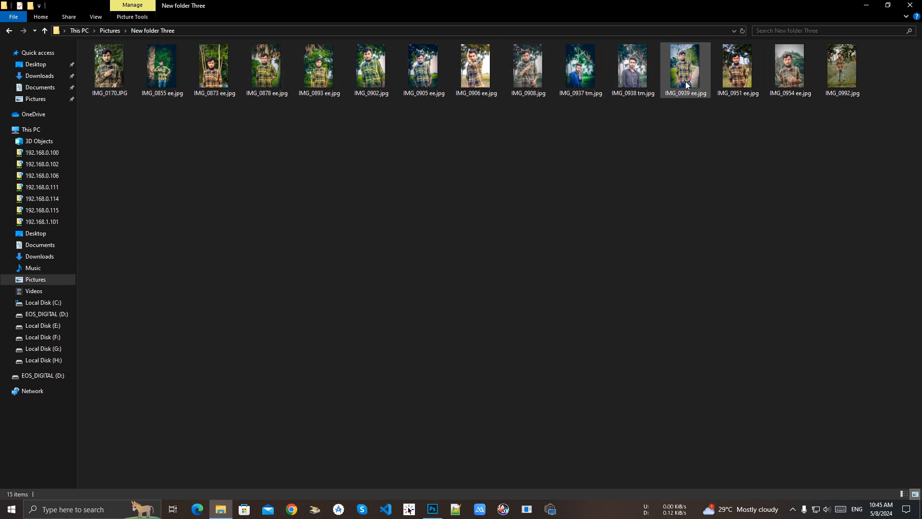
right_click(611, 165)
click(637, 204)
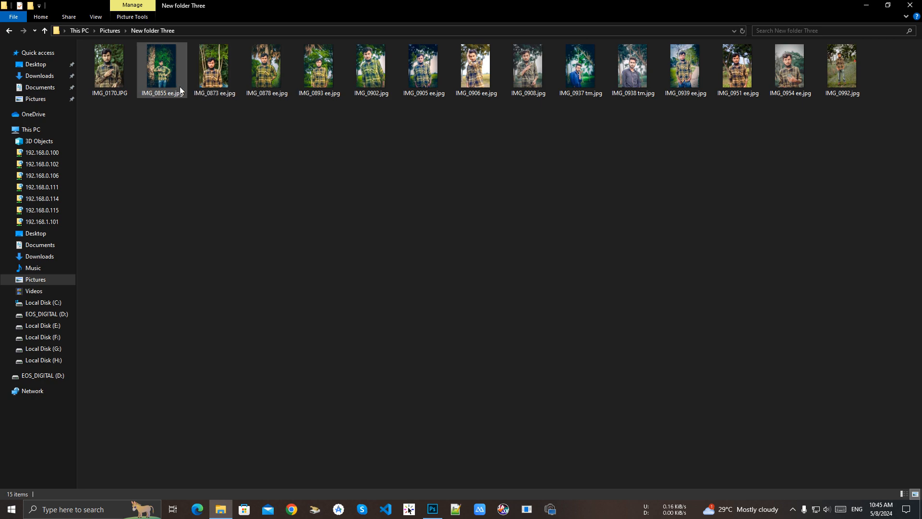
double_click(210, 85)
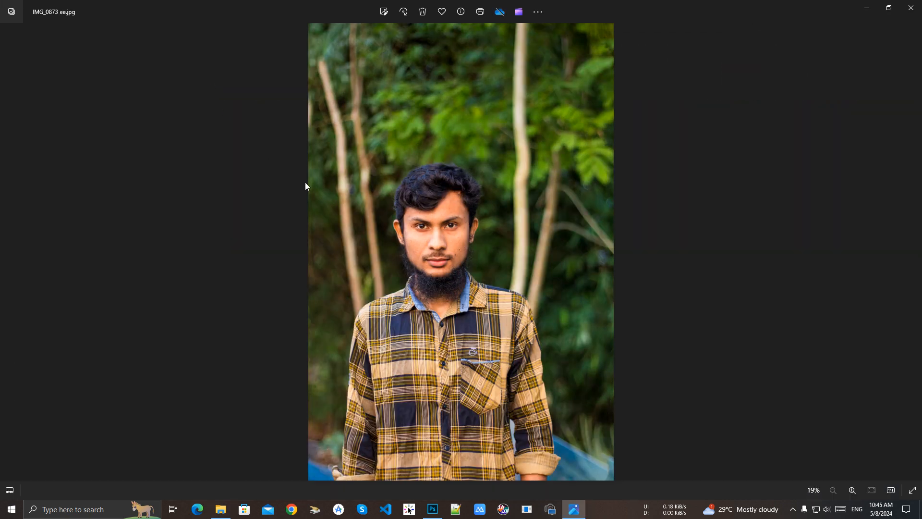
Return to Camera Raw, apply the Vivid color preset to IMG_0873.CR2 and open the image in Photoshop
click(432, 508)
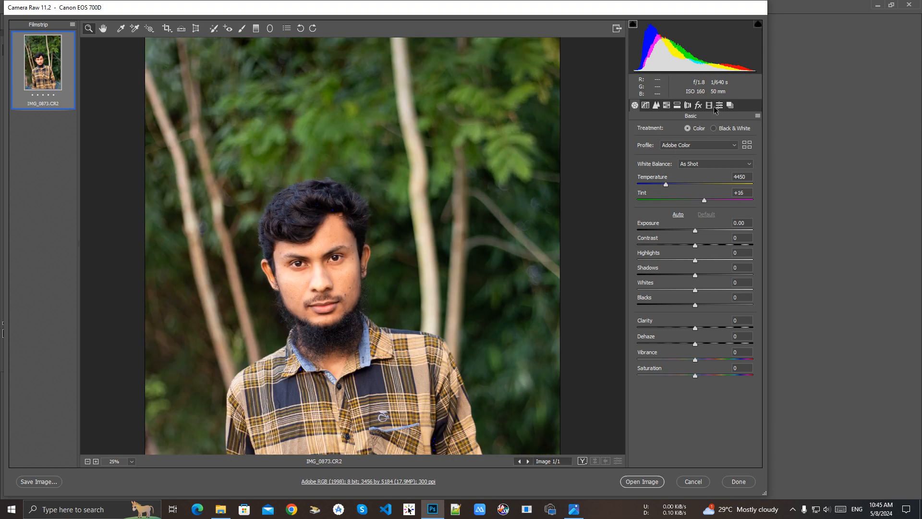
click(719, 106)
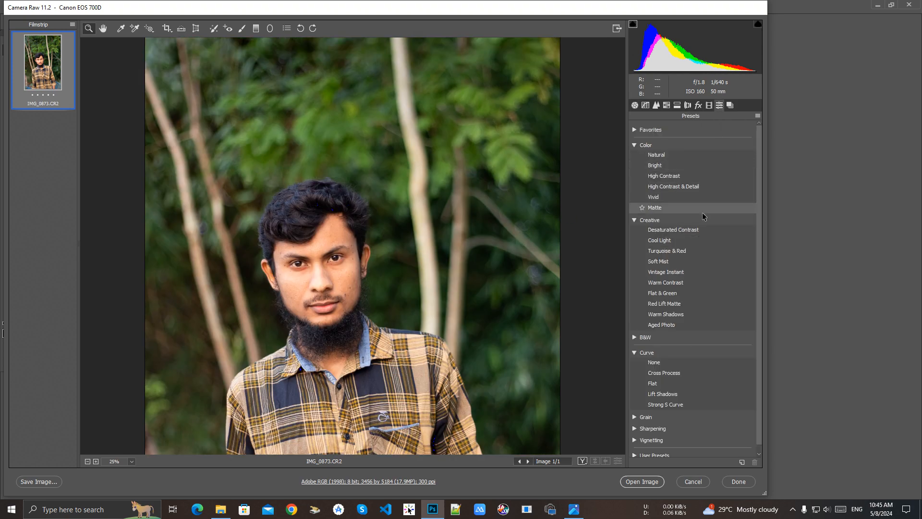
click(687, 209)
click(689, 197)
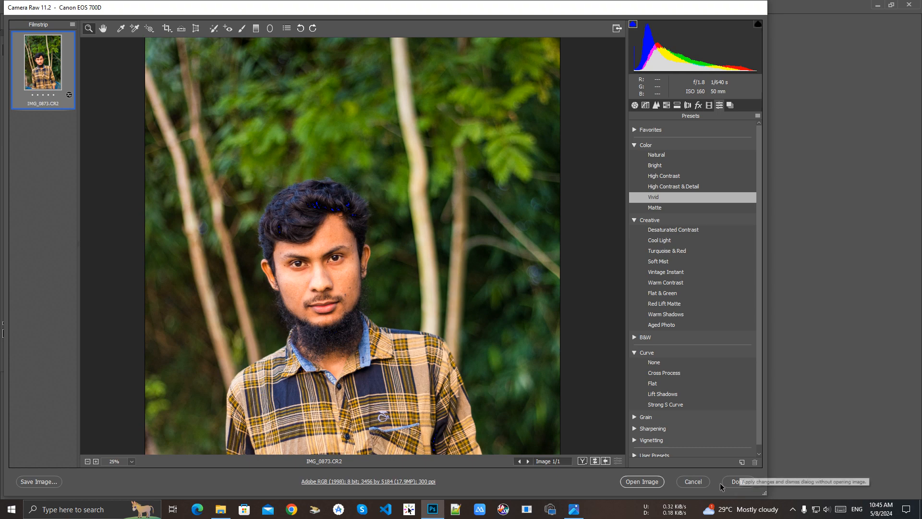
click(649, 482)
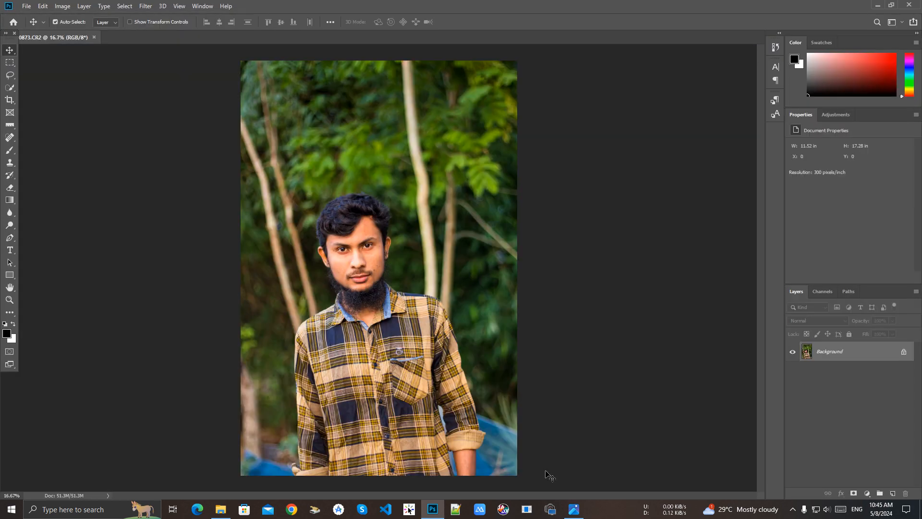
Straighten the photo along a ruler line drawn across the man's face, about 11.24 in long and rising about 8.4° to the right
click(575, 509)
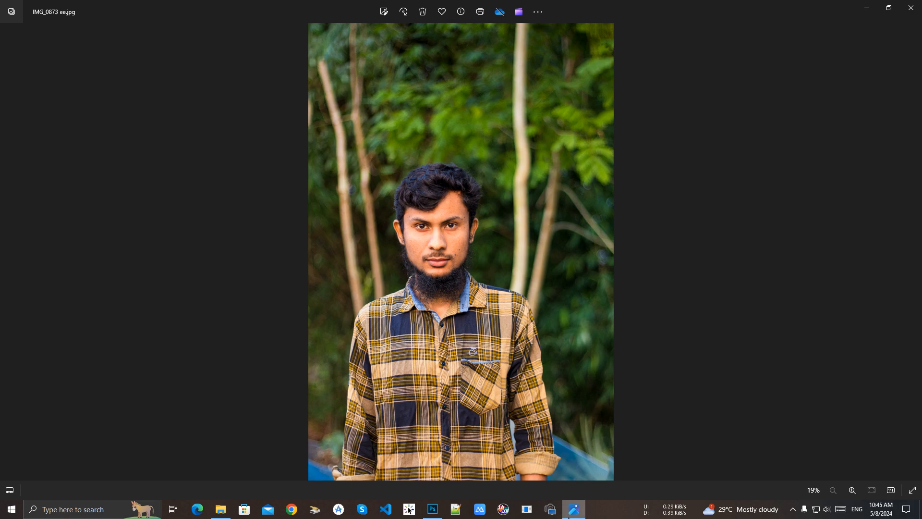
click(570, 516)
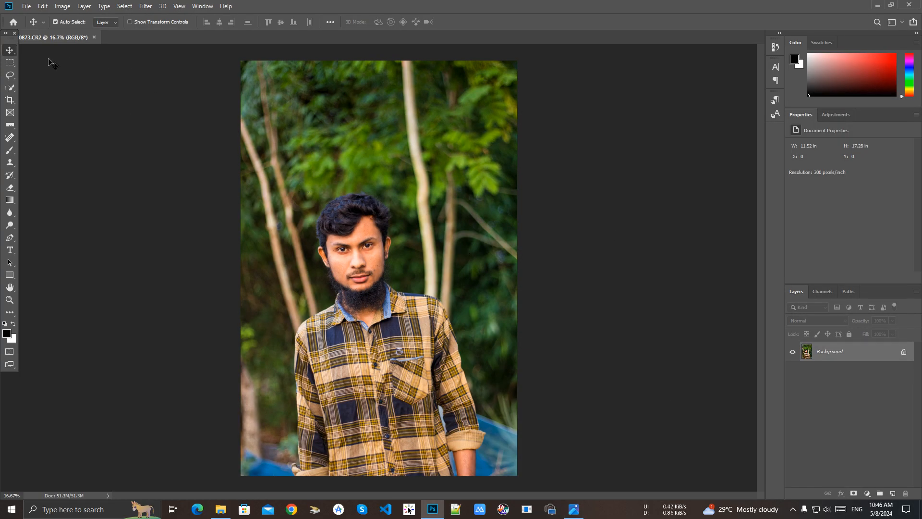
click(8, 125)
right_click(7, 127)
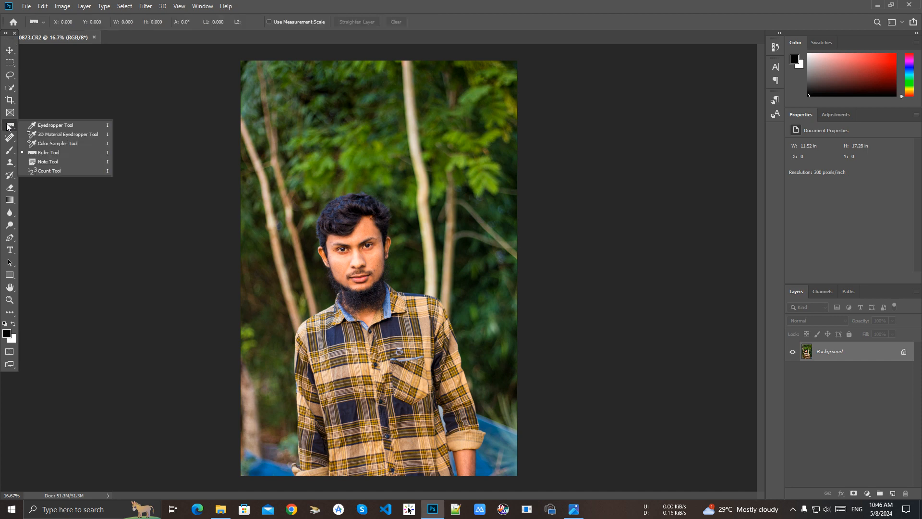
click(62, 152)
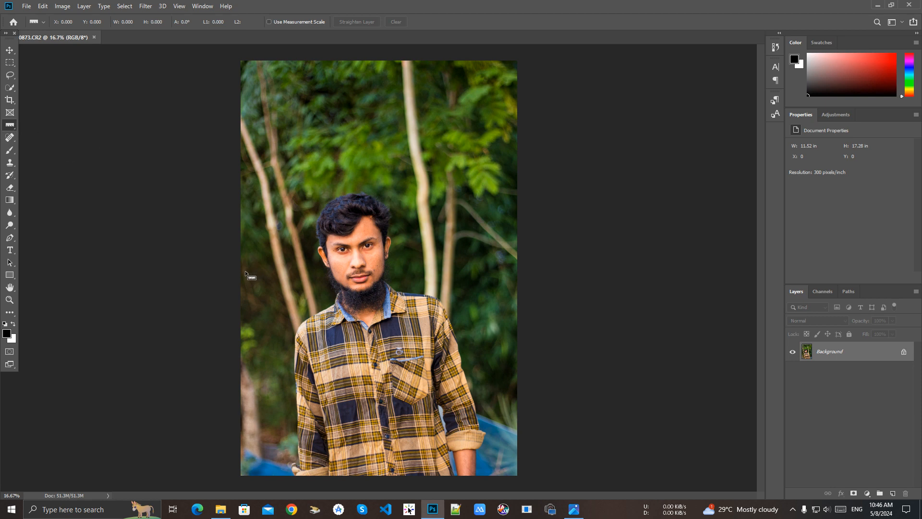
drag(243, 276, 510, 236)
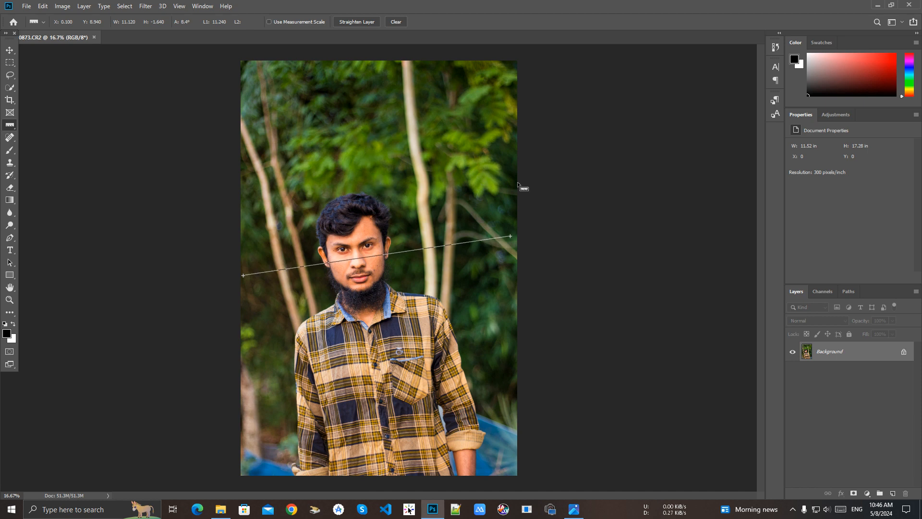
click(352, 23)
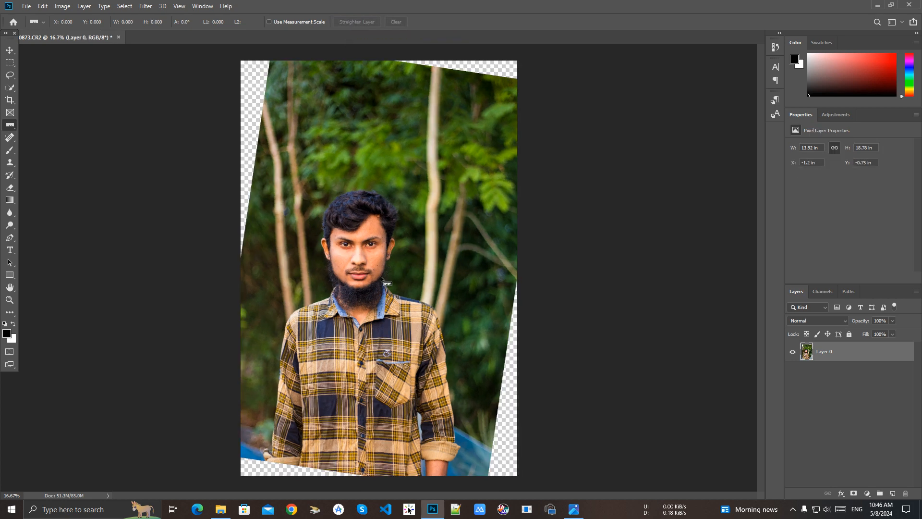
click(8, 100)
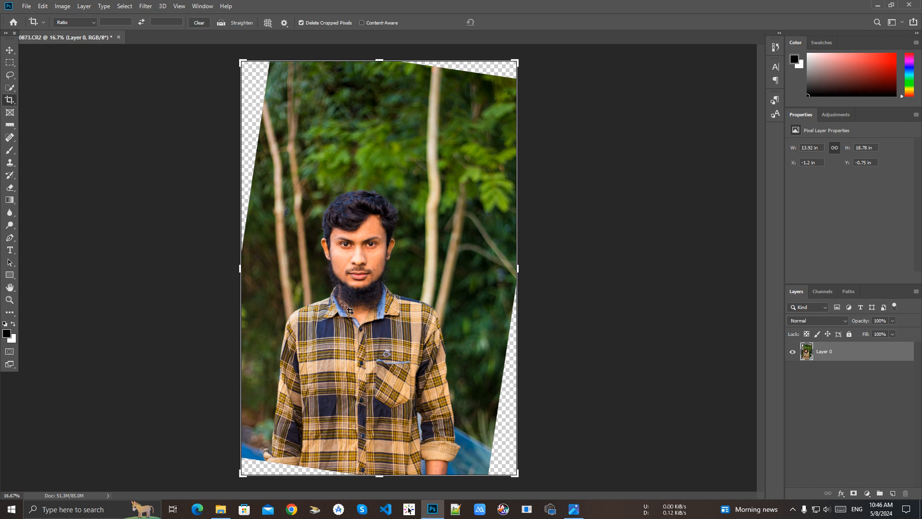
click(10, 51)
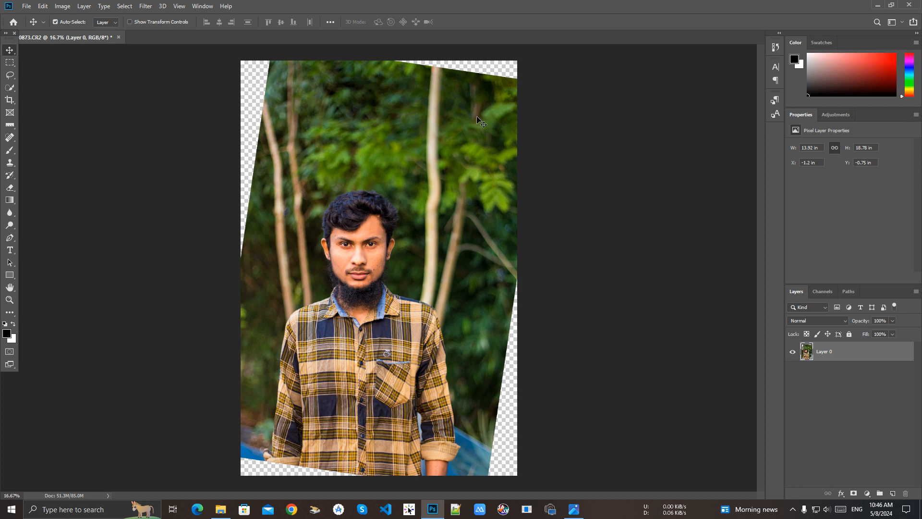
right_click(861, 356)
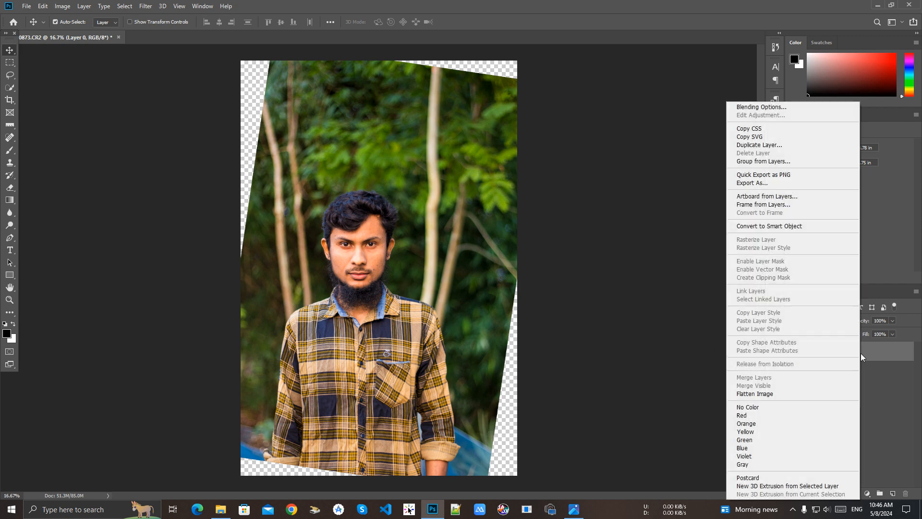
click(621, 311)
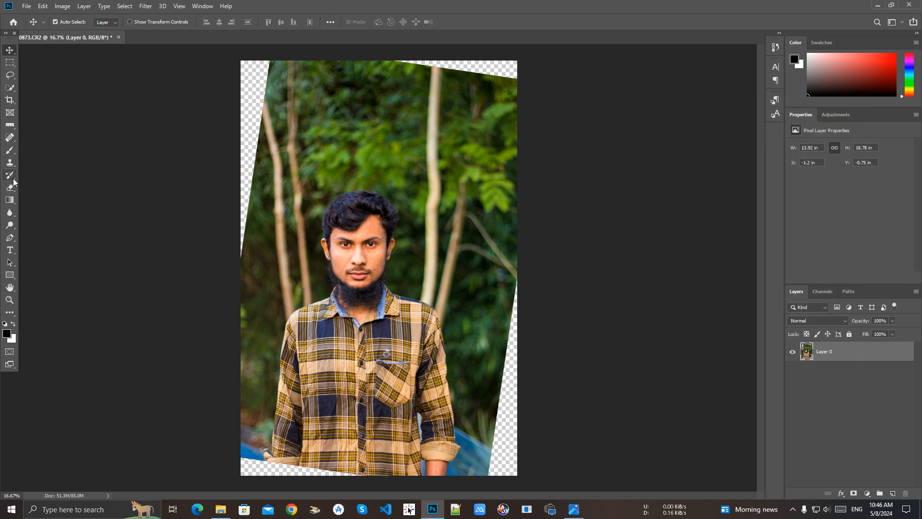
Try to select the empty wedges along the photo's upper and left edges with the Quick Selection Tool, and invert the selection
click(9, 87)
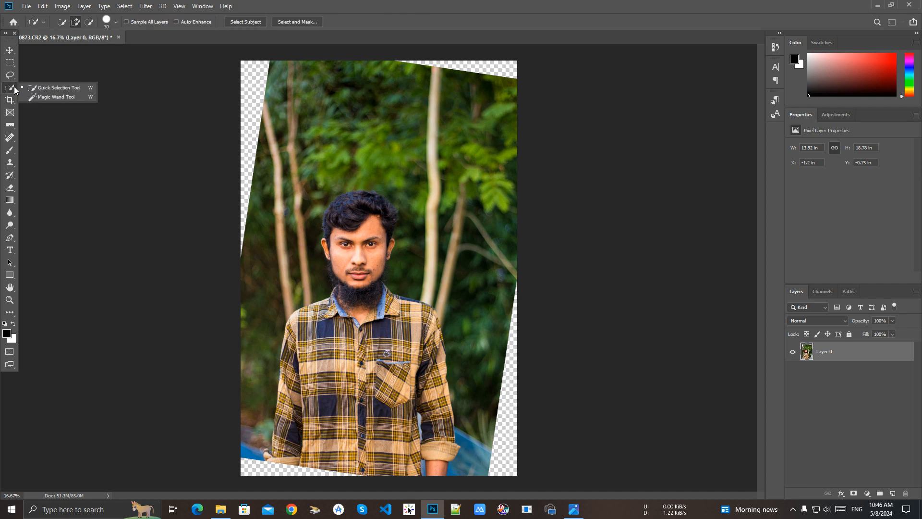
click(44, 91)
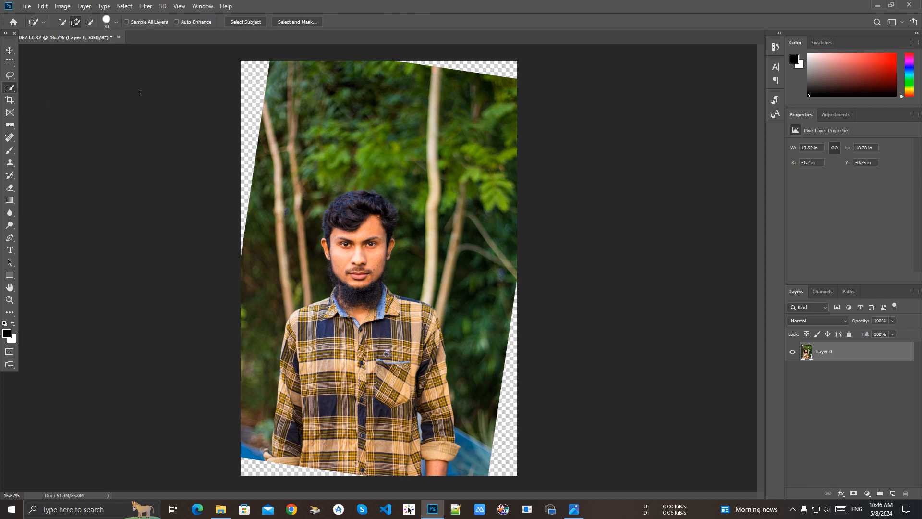
click(247, 105)
click(255, 94)
drag(239, 177, 240, 180)
click(246, 205)
click(466, 76)
drag(452, 70, 394, 63)
right_click(477, 94)
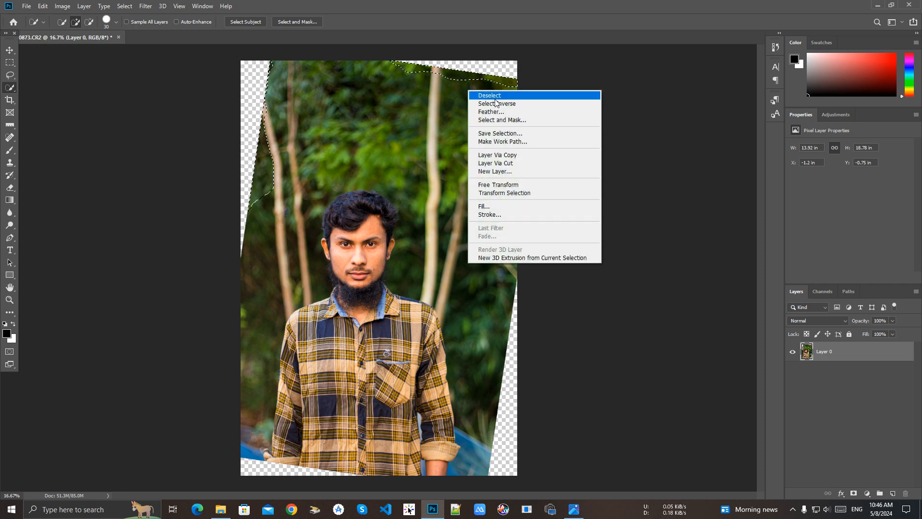
click(497, 103)
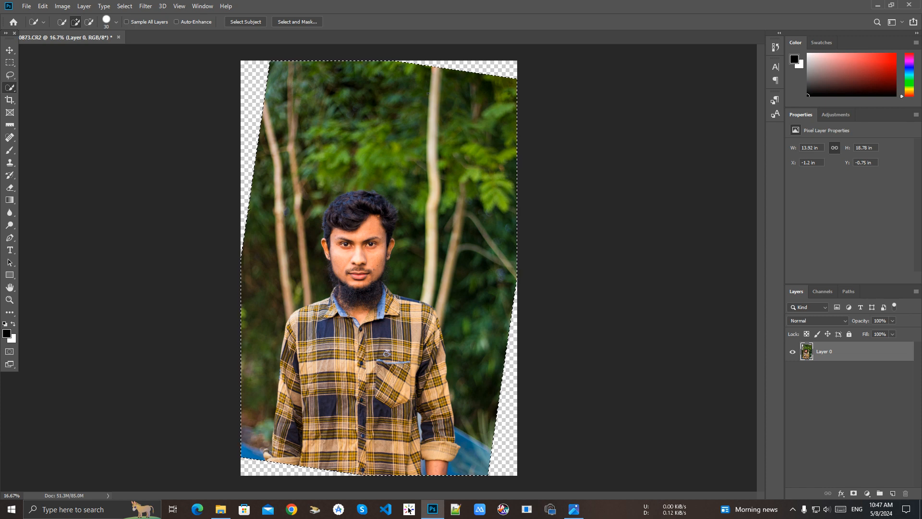
Invert the selection of the photo area to cover the transparent corner wedges, and expand it by 5 pixels
right_click(379, 99)
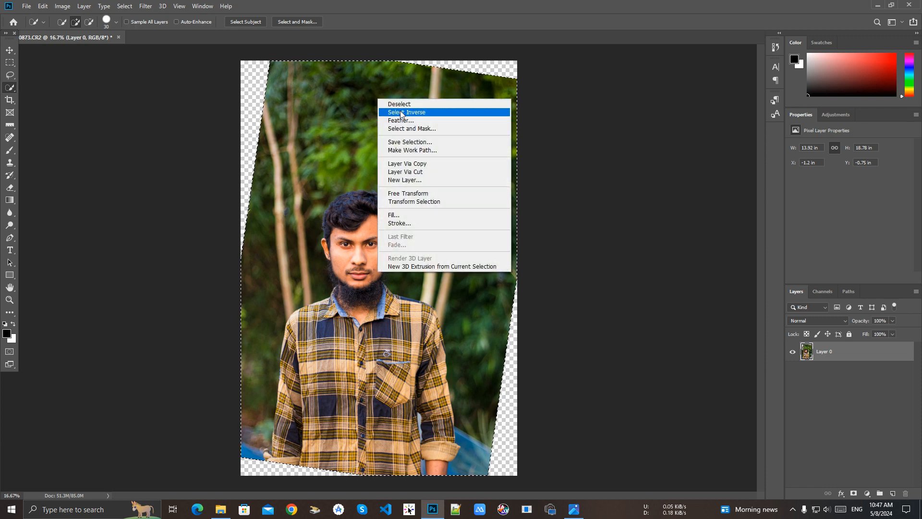
click(429, 116)
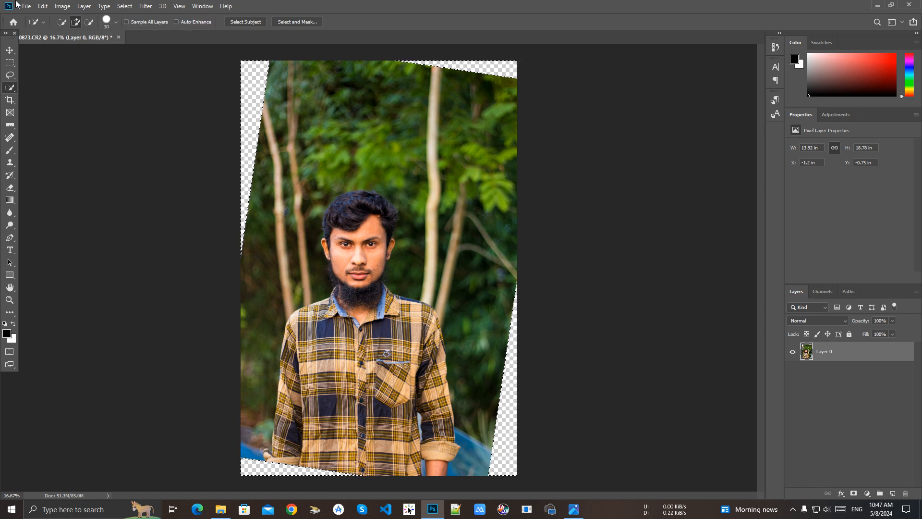
click(126, 6)
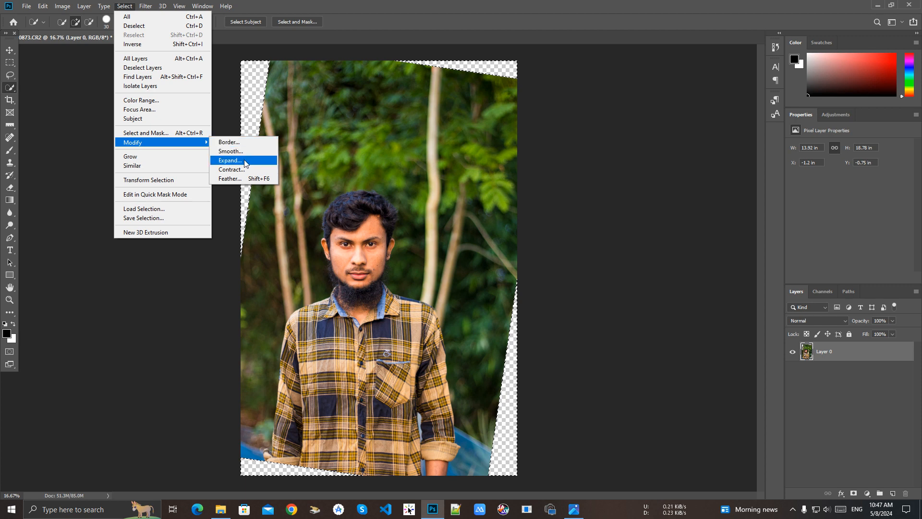
click(230, 160)
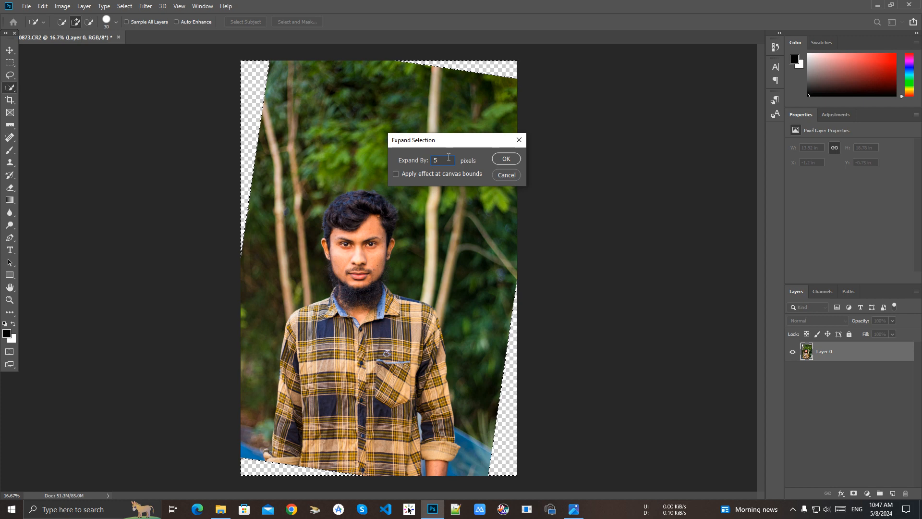
click(505, 160)
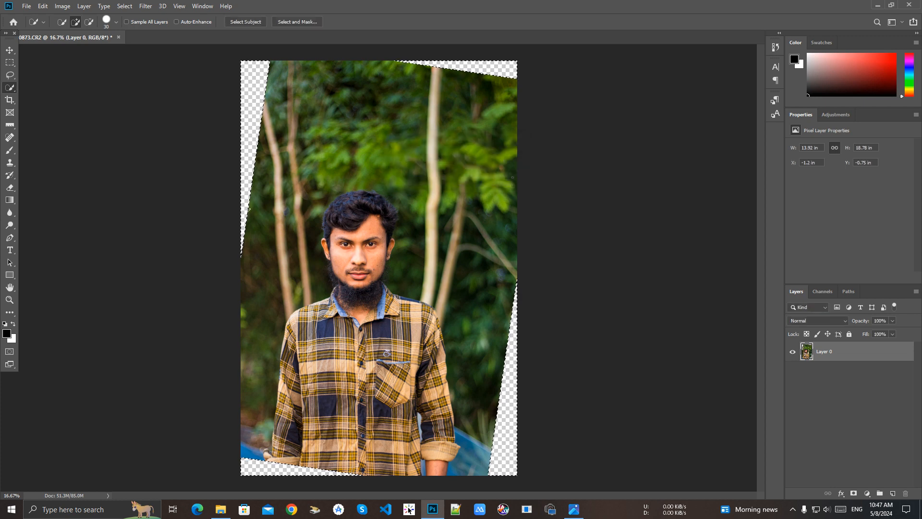
Fill the selected transparent wedges with Content-Aware contents, Color Adaptation on, Normal mode and 100% opacity, and deselect
click(43, 8)
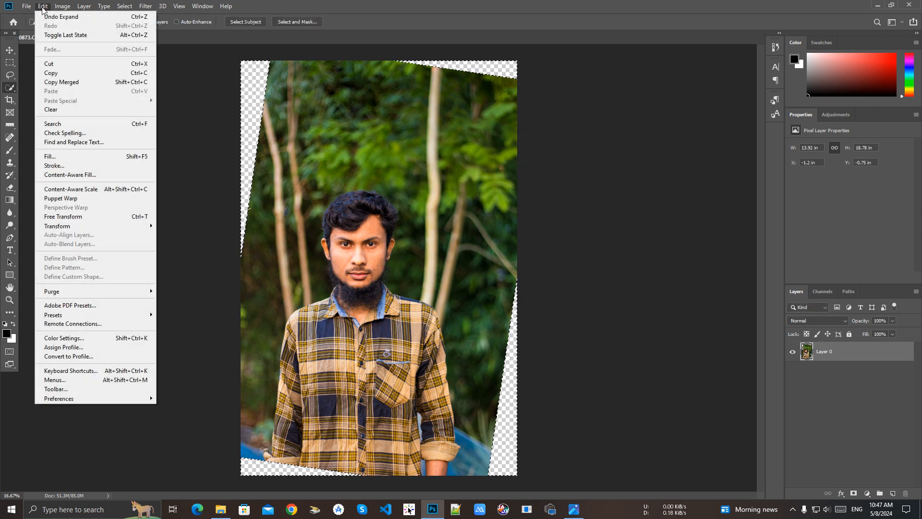
click(61, 160)
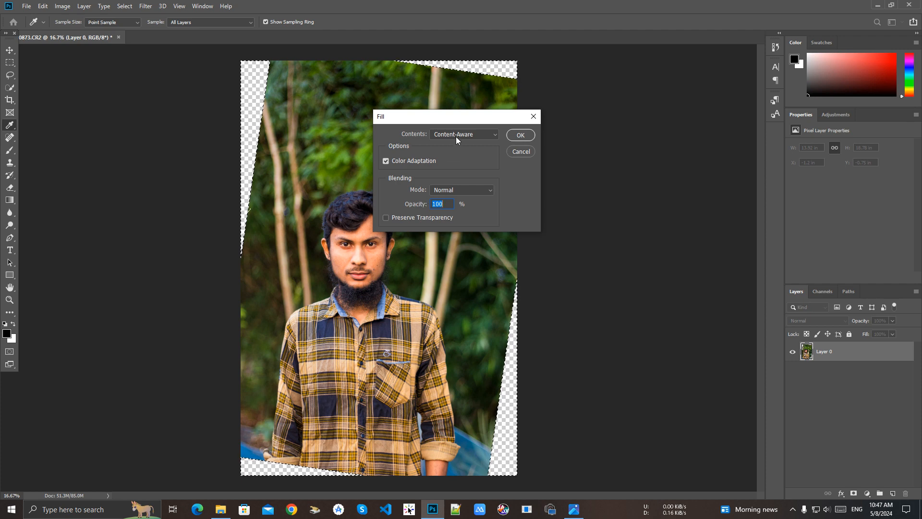
click(521, 135)
key(w)
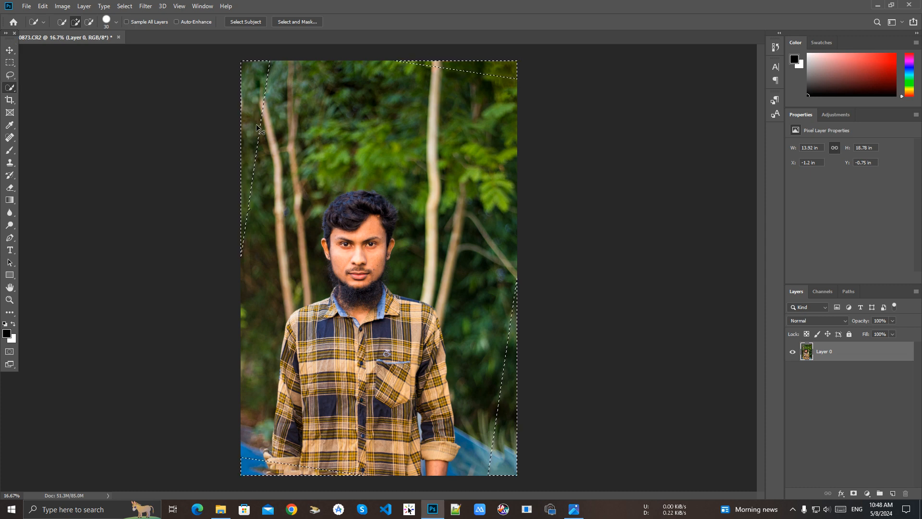
key(ctrl+d)
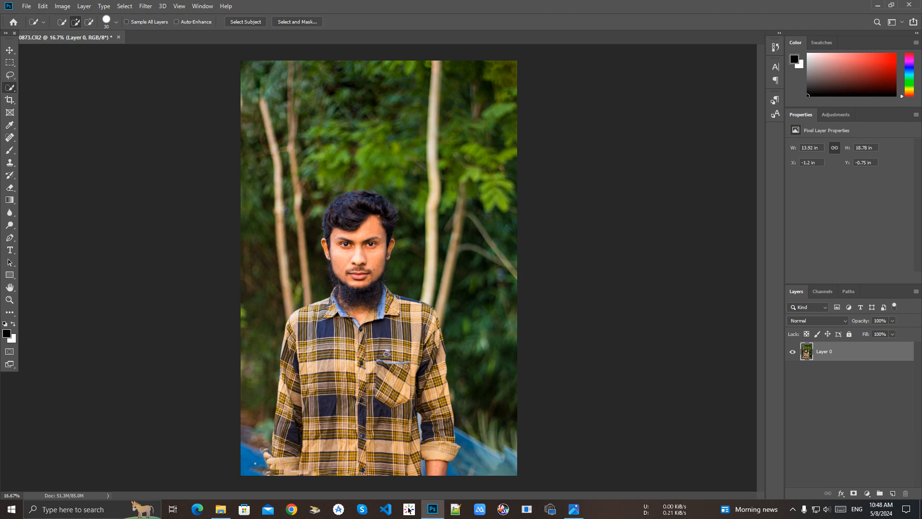
Crop a thin strip off the photo's bottom edge, bringing the image to about 11.52 × 16.92 in
click(10, 100)
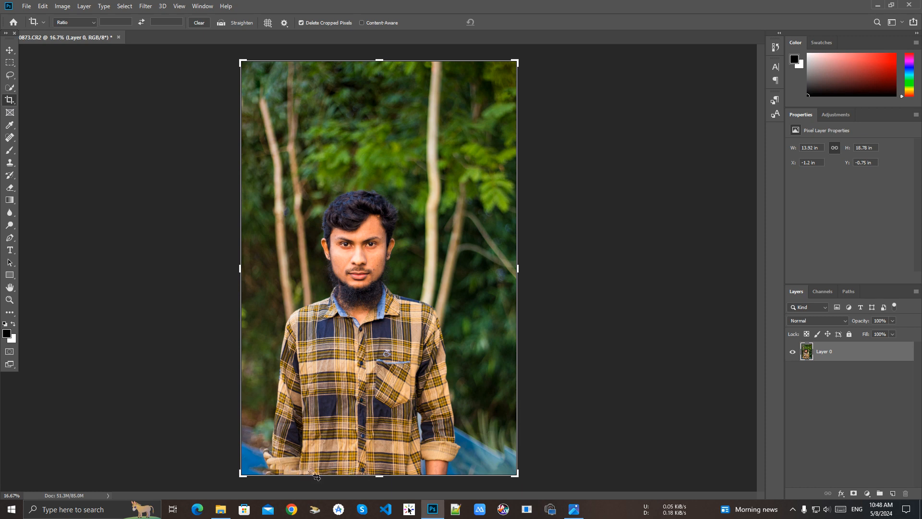
drag(380, 475, 381, 470)
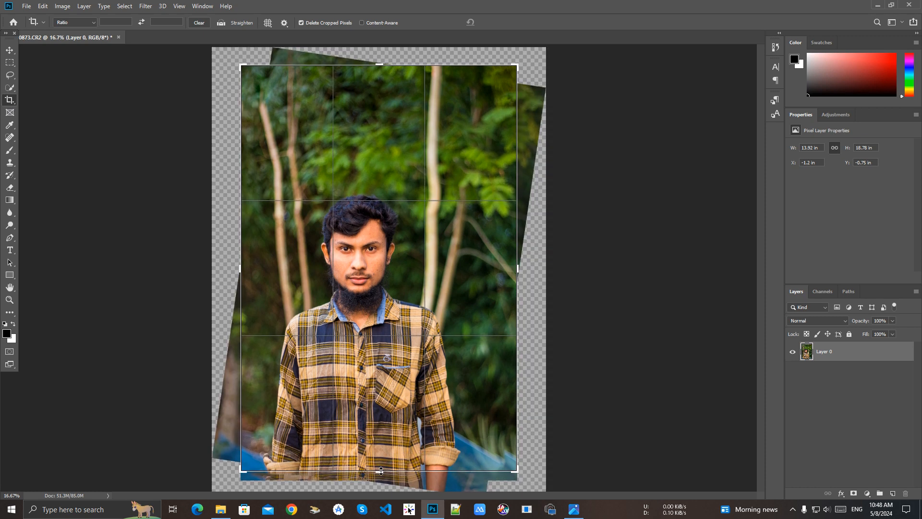
click(503, 23)
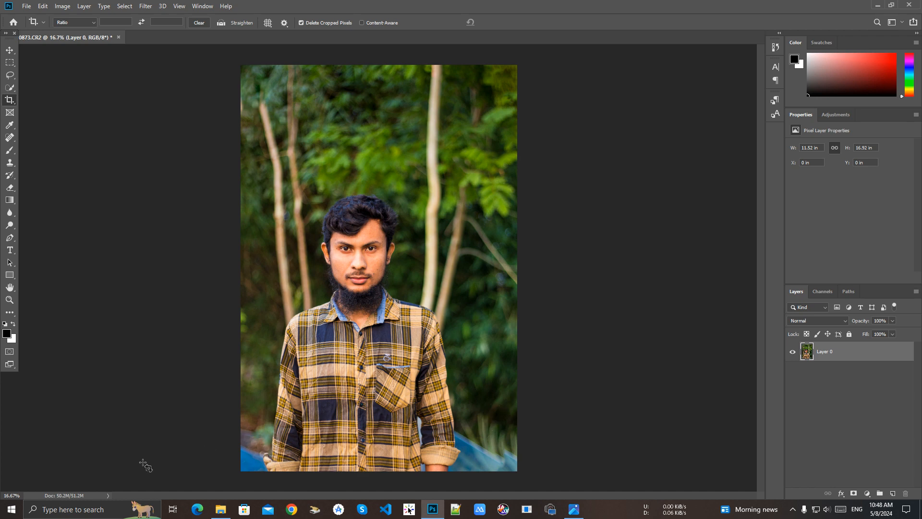
click(12, 510)
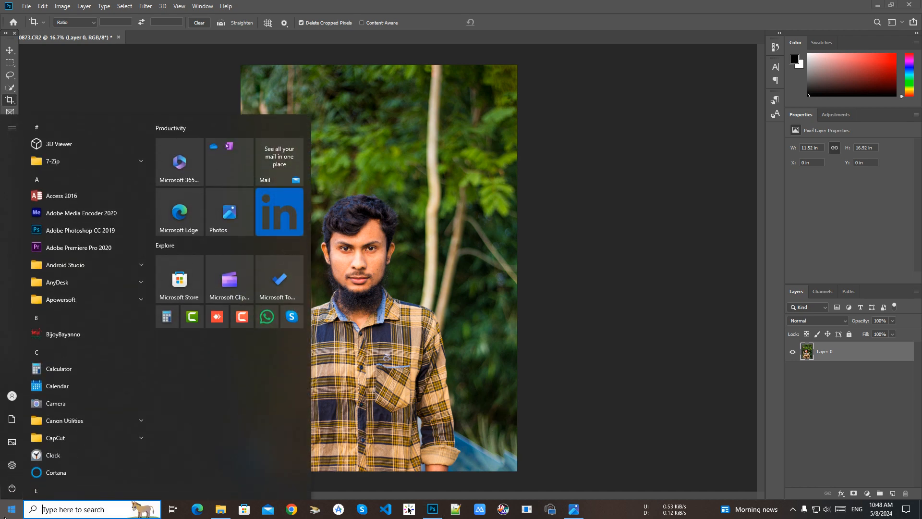
click(4, 517)
click(793, 509)
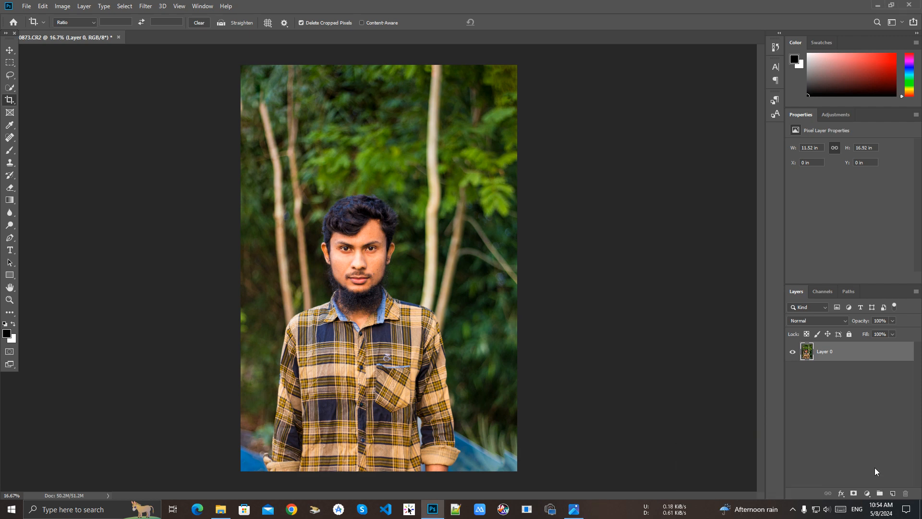
Start saving the edited photo as a new file and choose the JPEG format
click(26, 6)
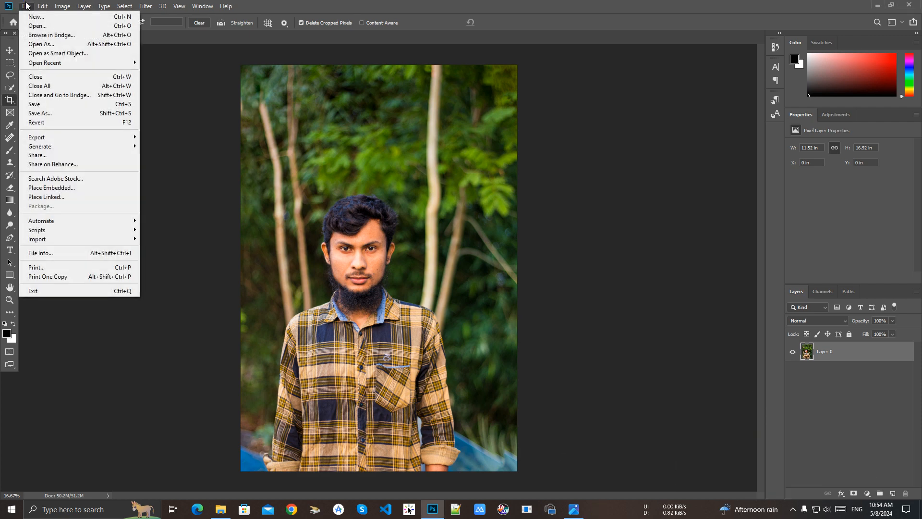
click(51, 112)
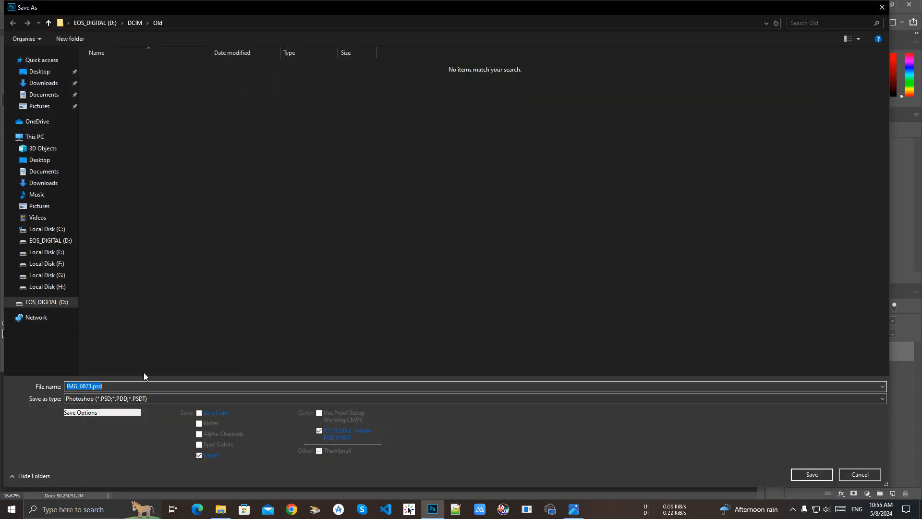
click(140, 399)
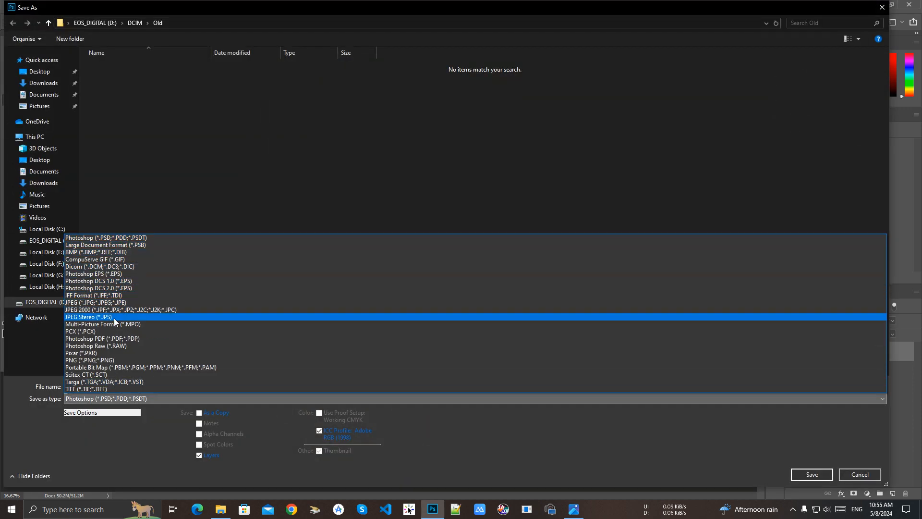
click(111, 302)
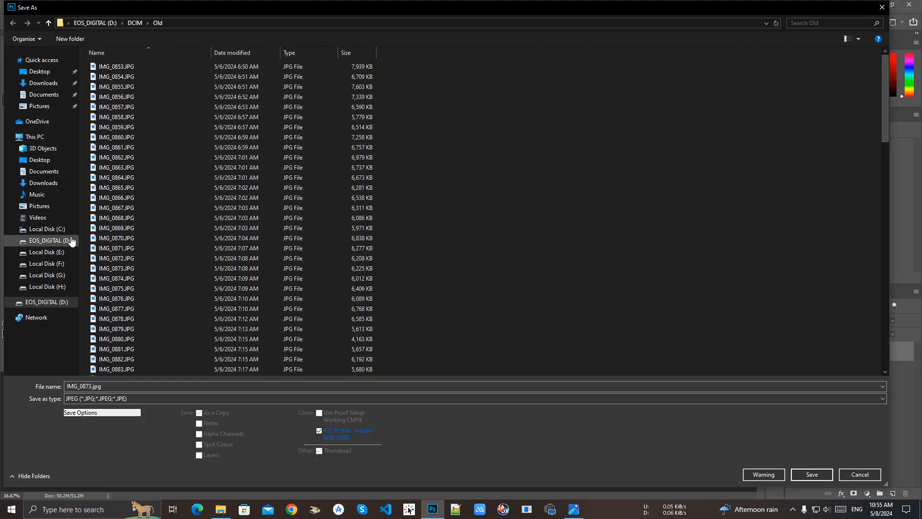
Save the photo as IMG_0873.jpg in Pictures > Camera Roll with quality 12 (Maximum) and Baseline ("Standard") format
click(46, 205)
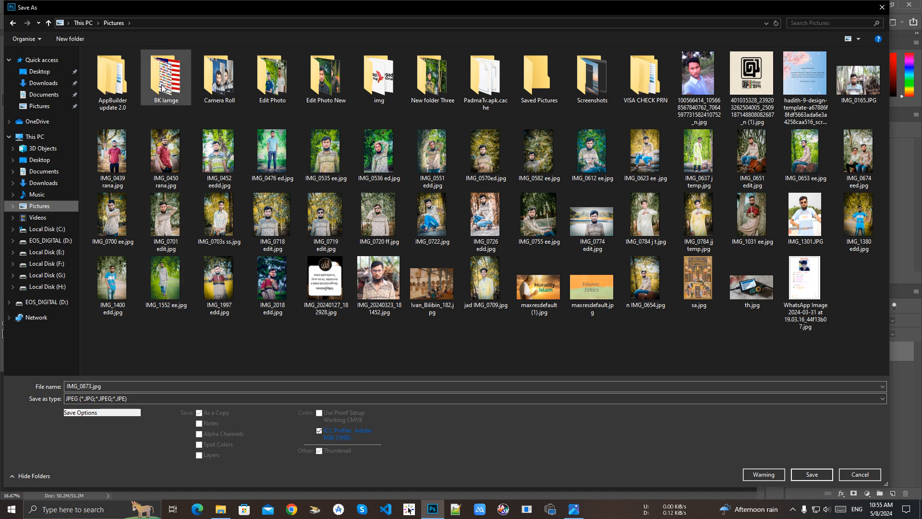
double_click(234, 96)
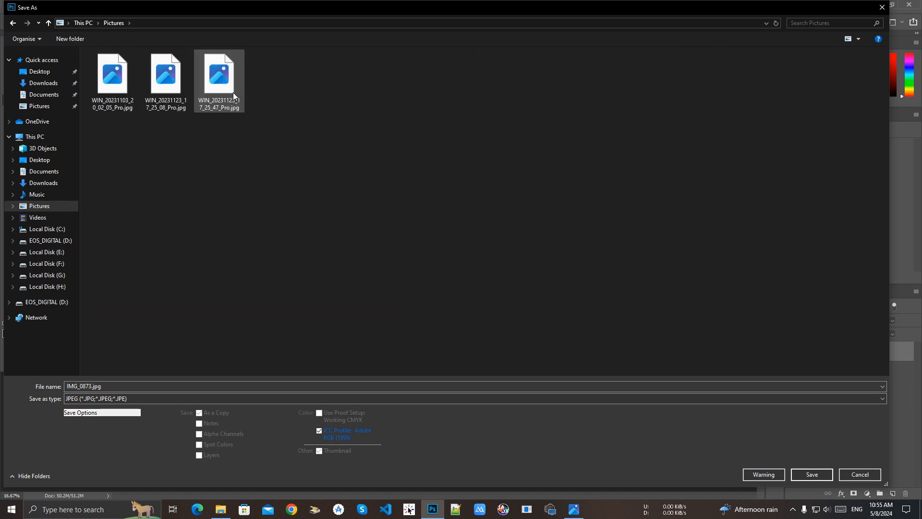
double_click(91, 386)
click(812, 474)
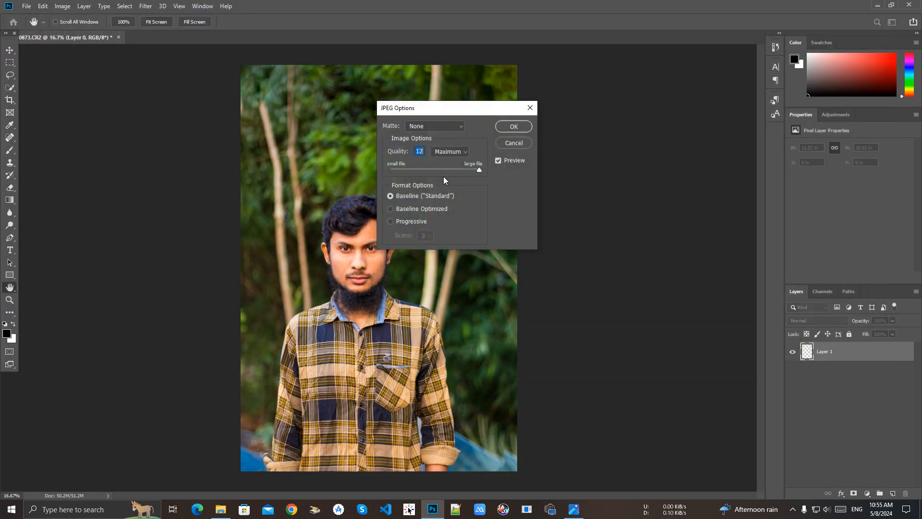
click(514, 126)
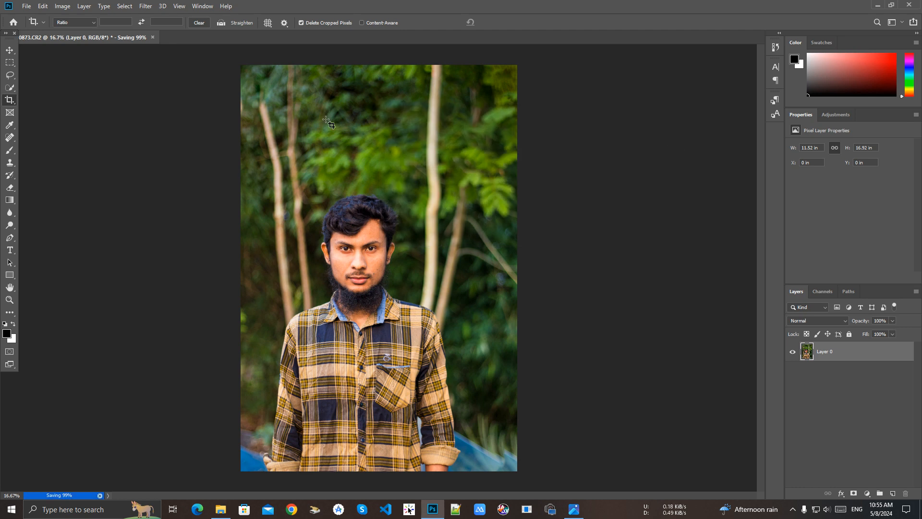
Switch to File Explorer, view IMG_0873.jpg from Pictures > Camera Roll, and close it along with the reference photo IMG_0873 ee.jpg
click(222, 511)
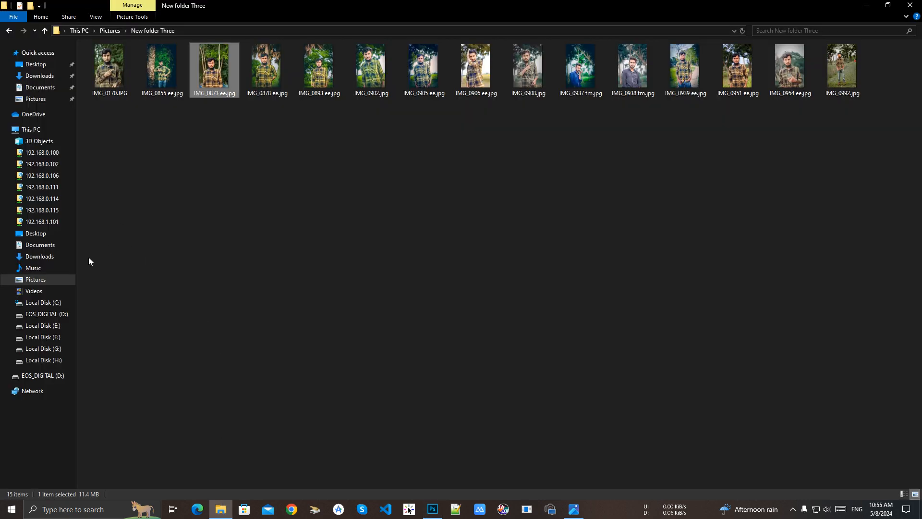
click(46, 281)
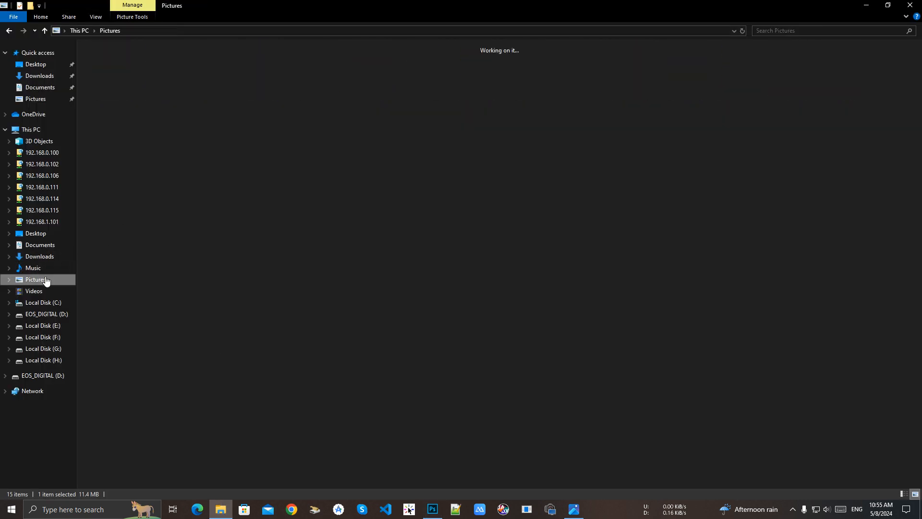
double_click(106, 108)
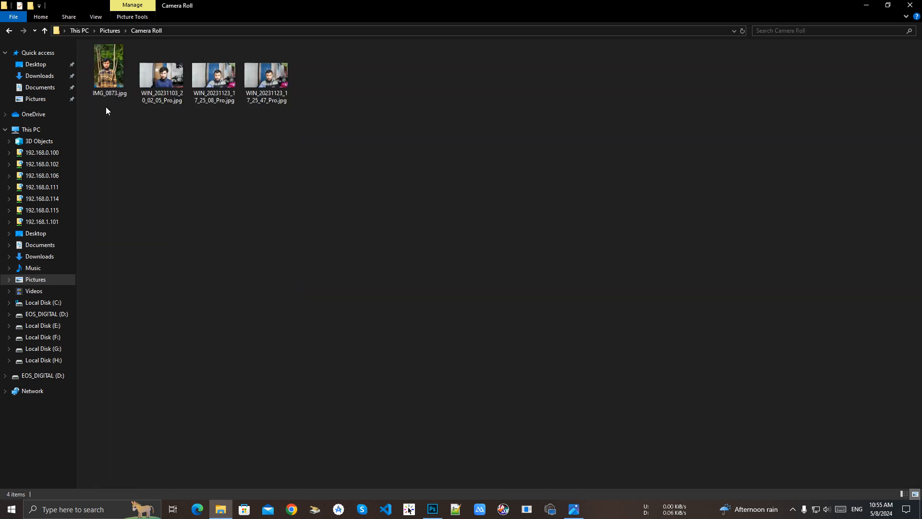
double_click(120, 86)
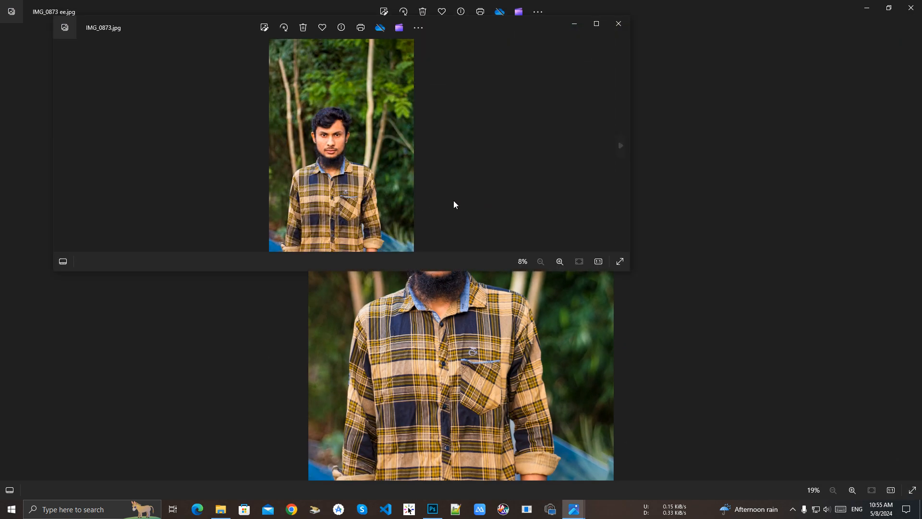
click(618, 23)
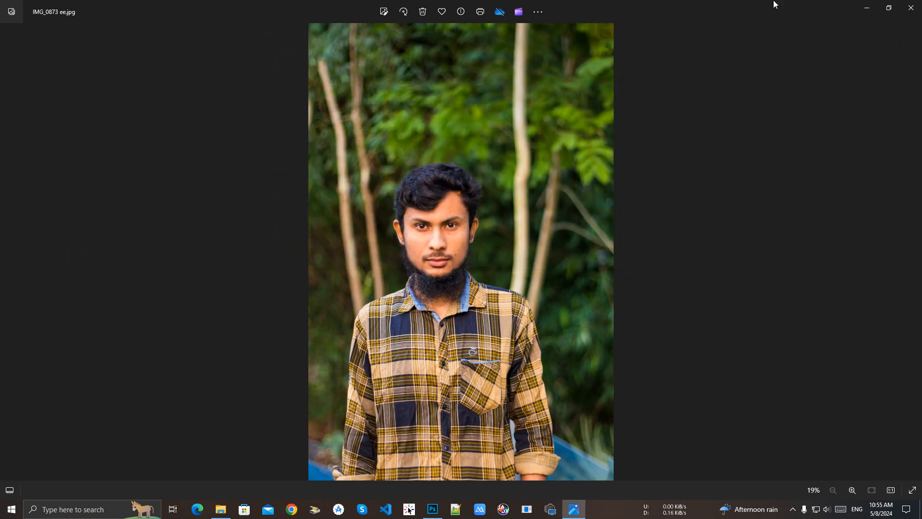
click(911, 8)
Reopen IMG_0873.jpg, examine the face, shirt and background up close and the whole picture, and close the viewer
double_click(116, 86)
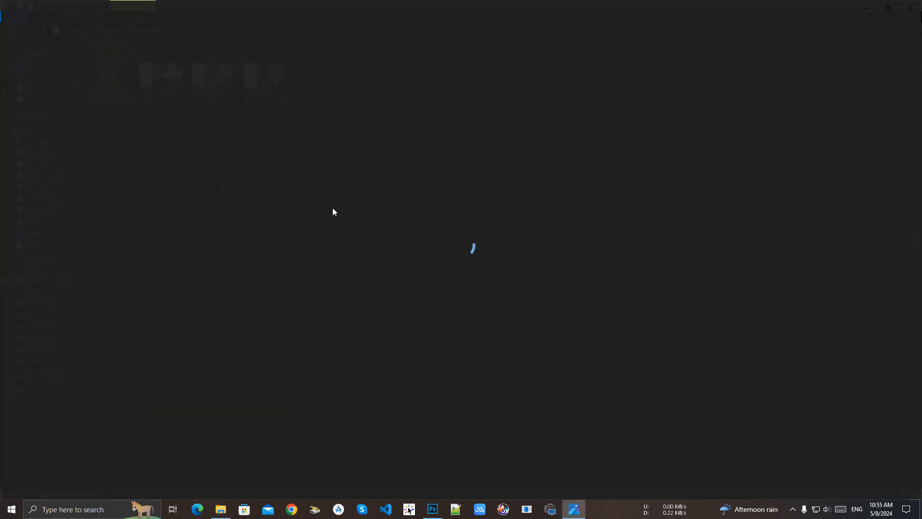
scroll(457, 325, up, 3)
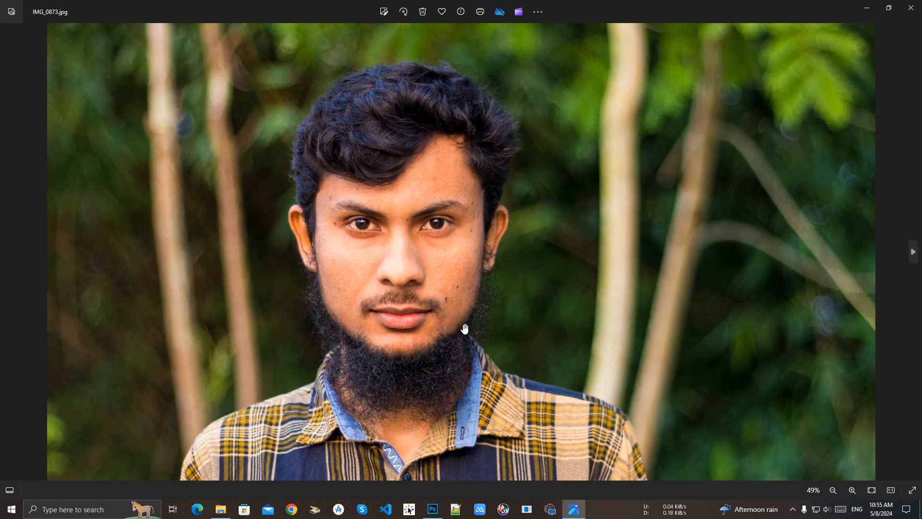
drag(466, 329, 458, 75)
drag(463, 209, 458, 394)
drag(505, 174, 490, 263)
scroll(490, 263, down, 3)
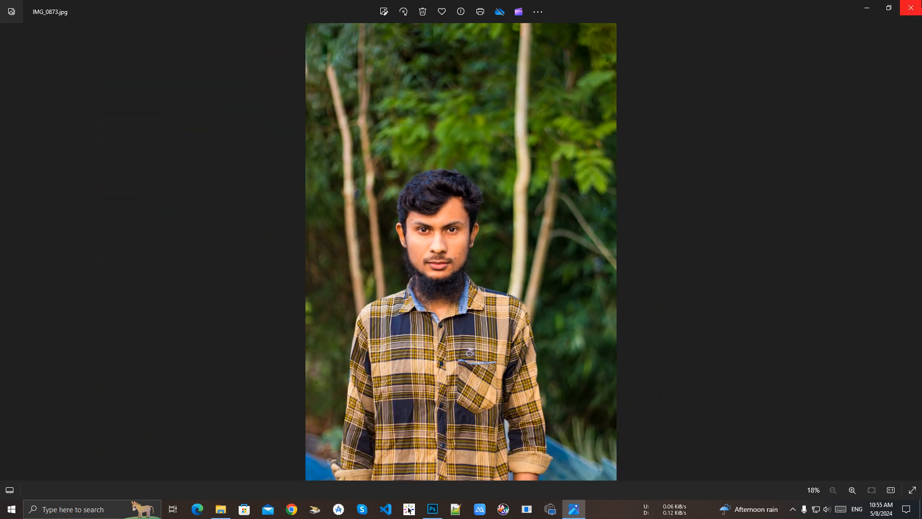
key(Escape)
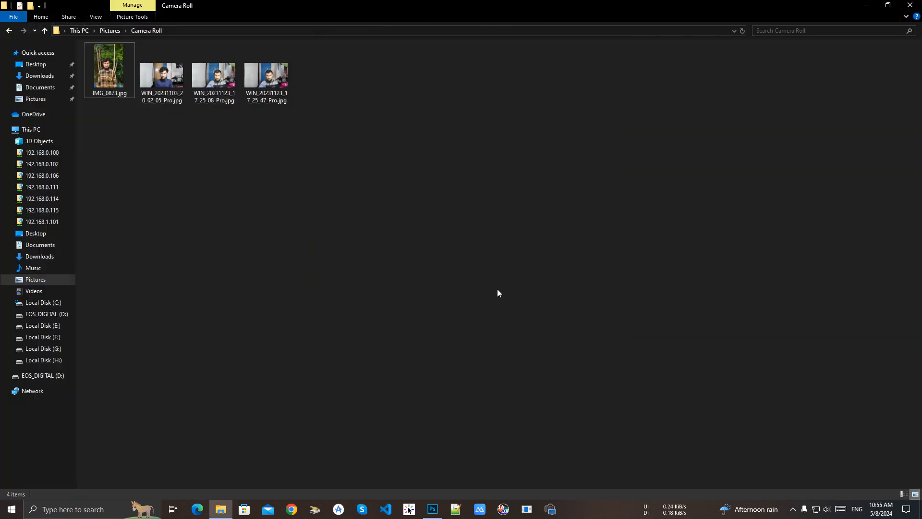